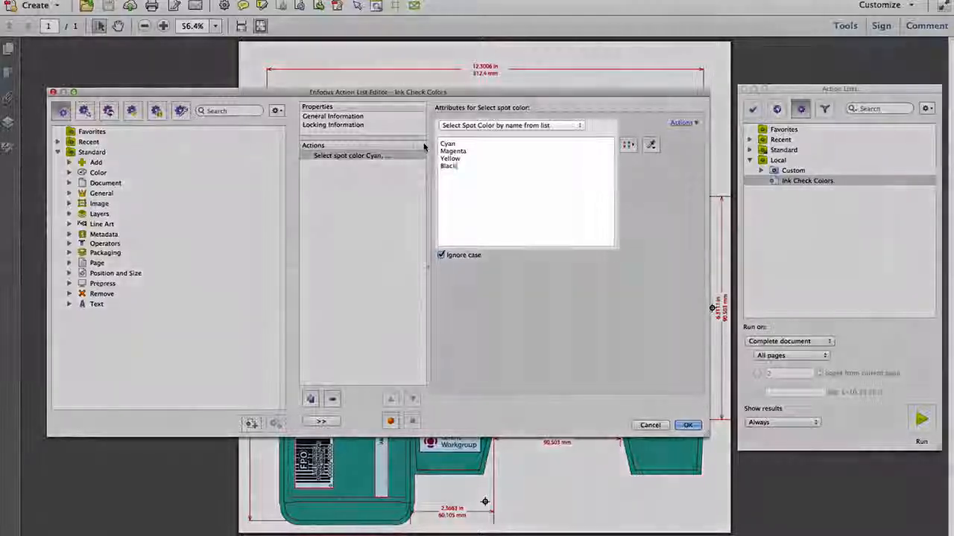
Step: Enter Cyan, Magenta, Yellow, Black, Green and Orange as the Ink Check Colors spot colours and confirm
type("P")
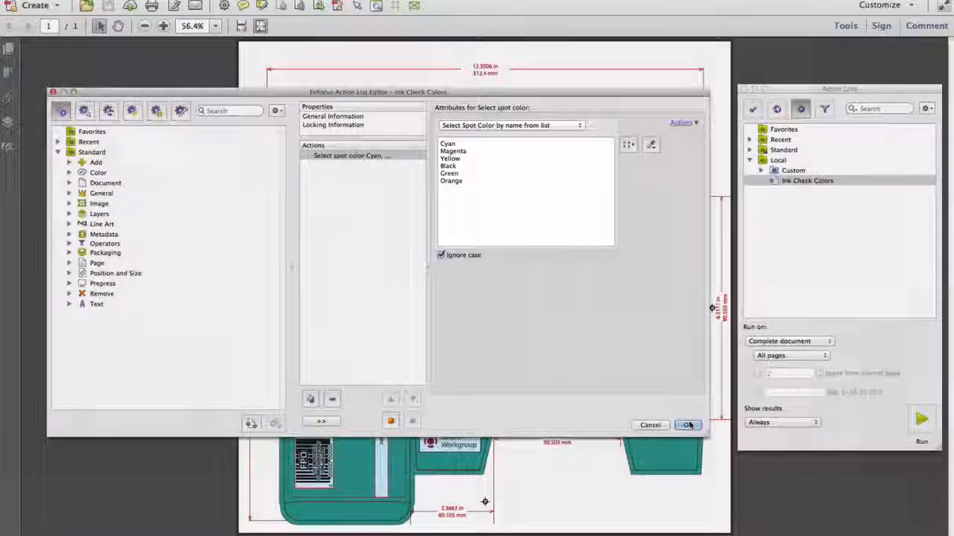
left_click(689, 426)
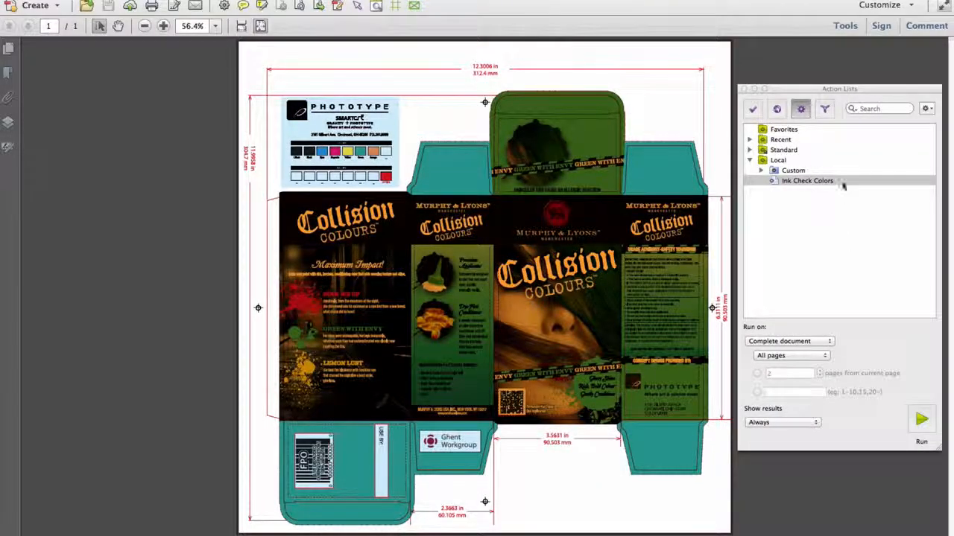
Step: Restrict Ink Coverage – new to the Ink Check Colors list with a 320% limit and save it
left_click(840, 182)
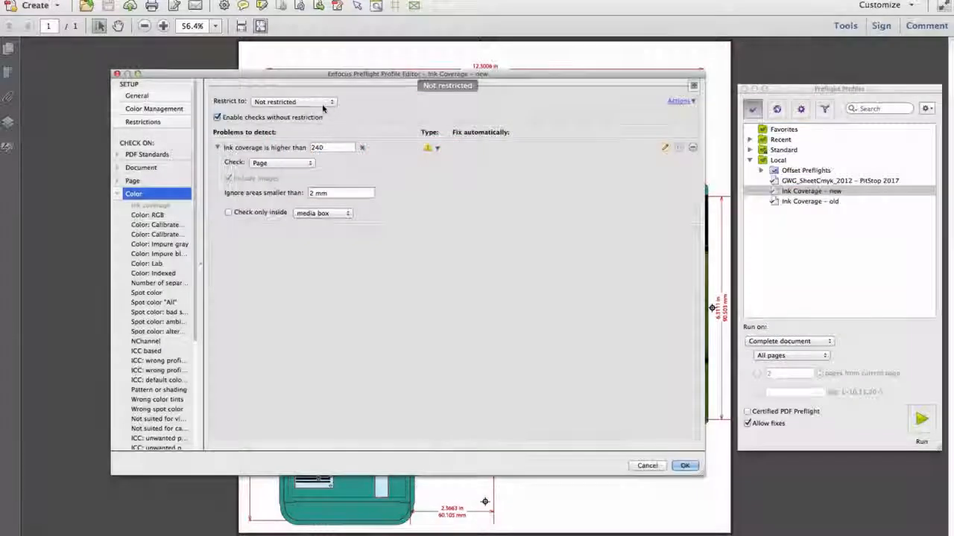
left_click(324, 104)
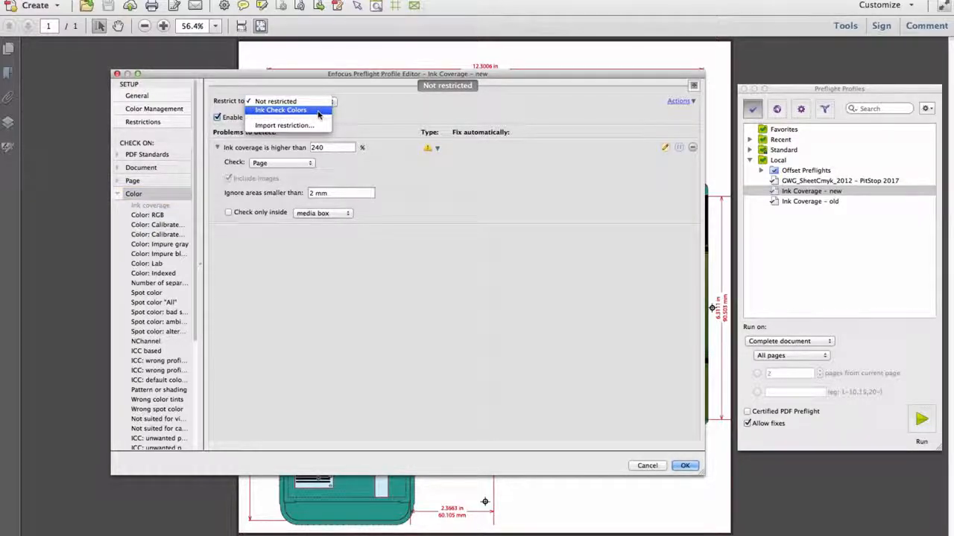
left_click(318, 112)
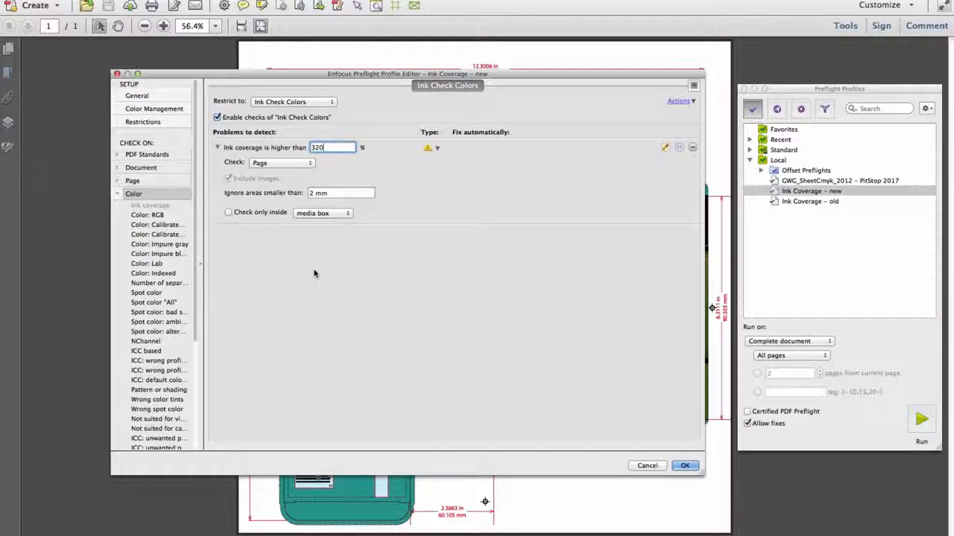
left_click(686, 465)
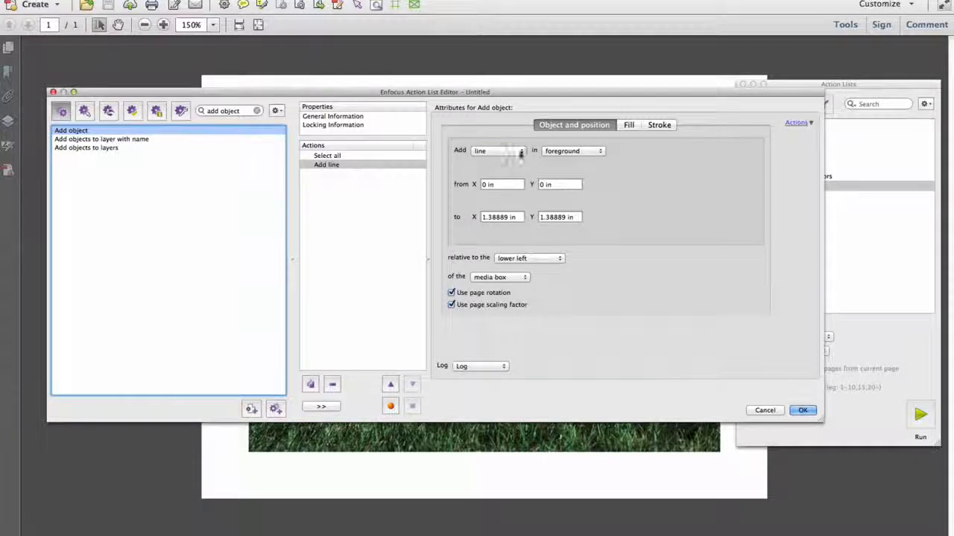
Step: Make the action add a rectangle whose width and height both match the trim box
left_click(520, 152)
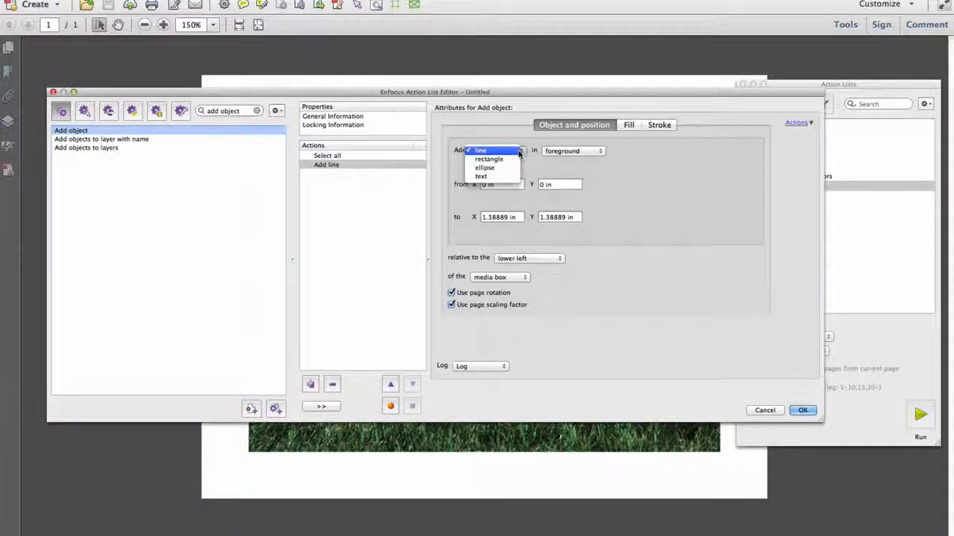
left_click(514, 158)
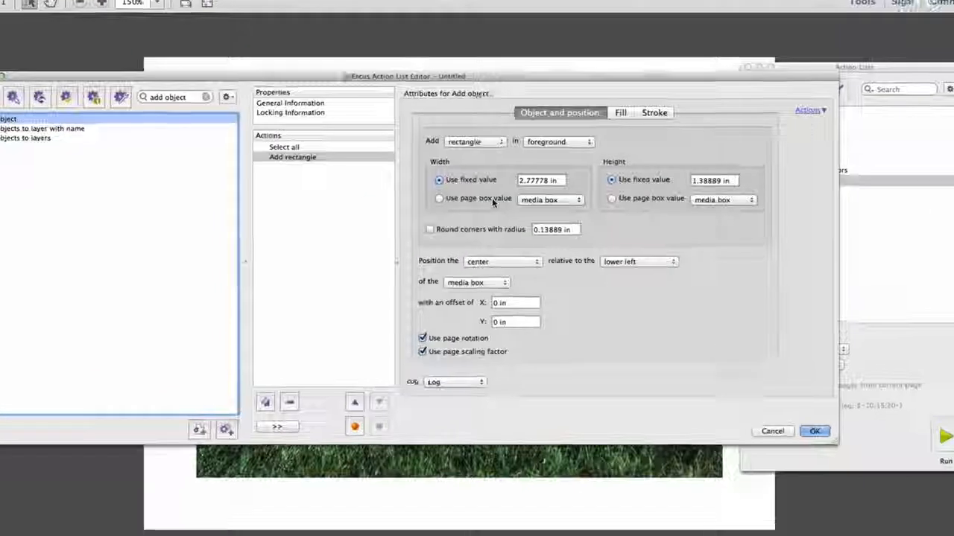
left_click(466, 202)
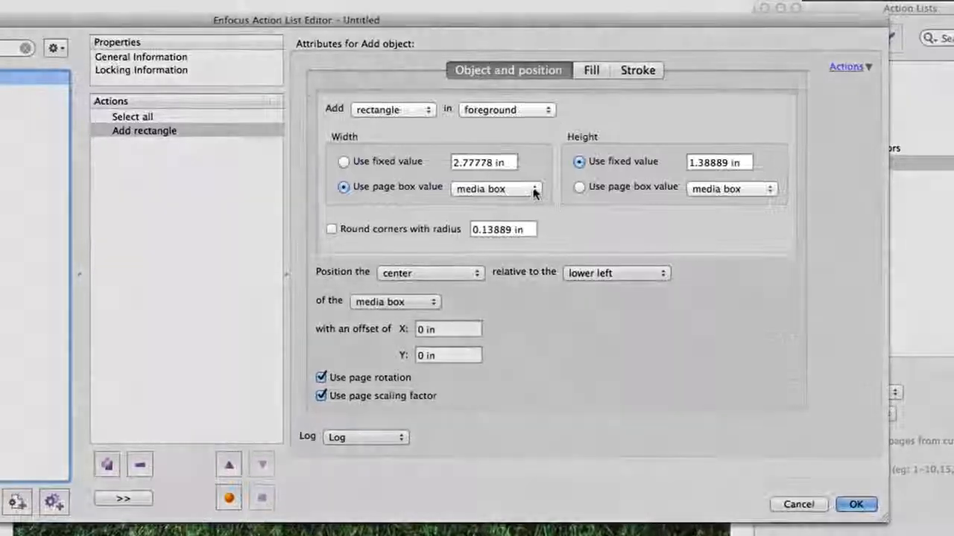
left_click(534, 192)
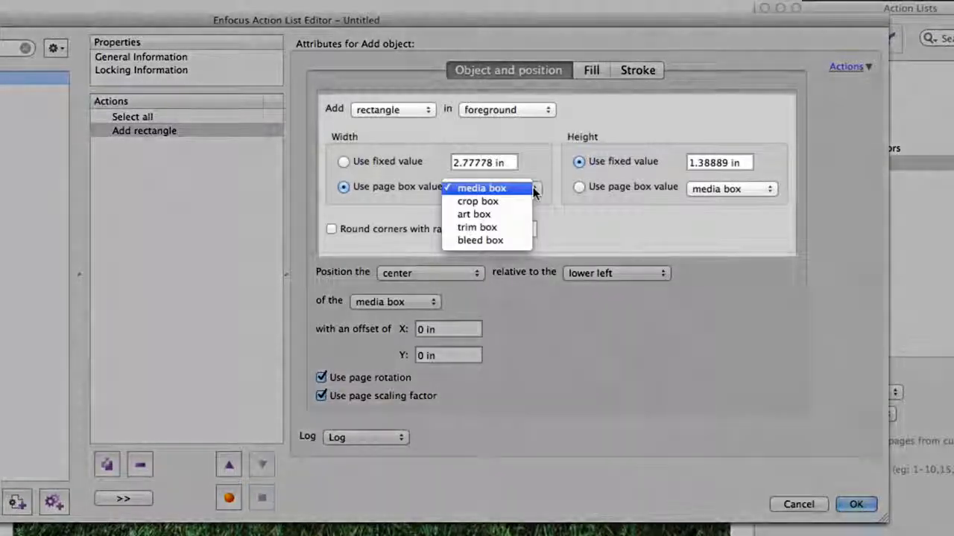
left_click(523, 227)
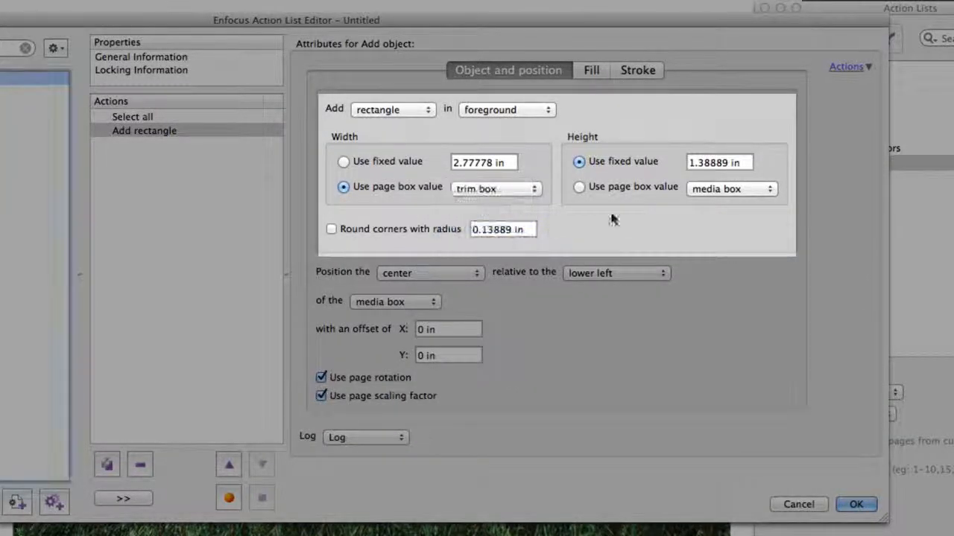
left_click(730, 188)
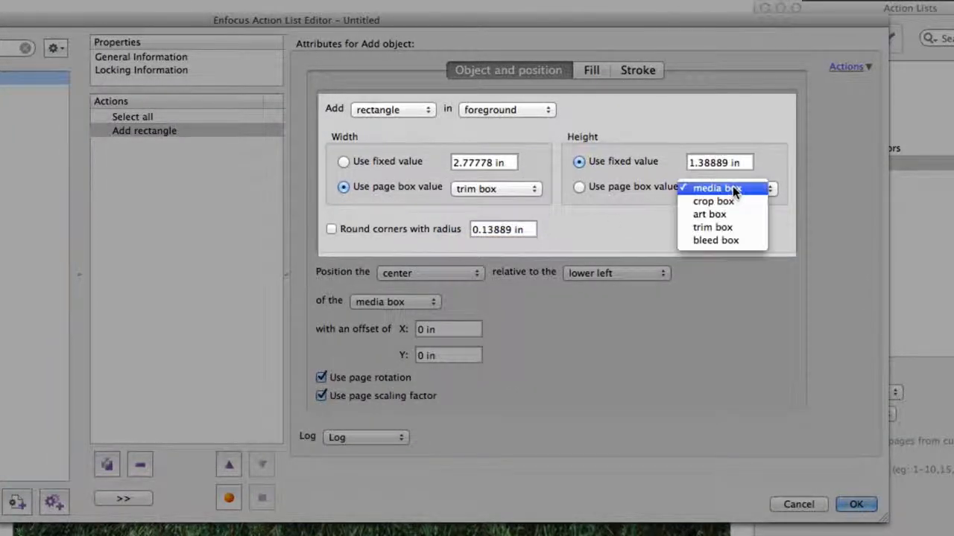
left_click(734, 227)
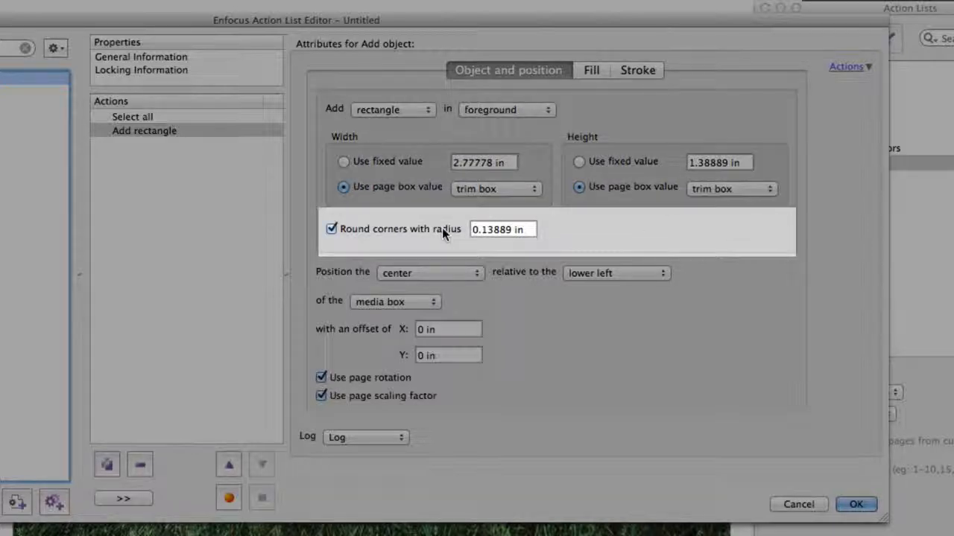
Step: Give the rectangle 0.25 in rounded corners, positioned relative to the page center
left_click_drag(521, 229, 452, 230)
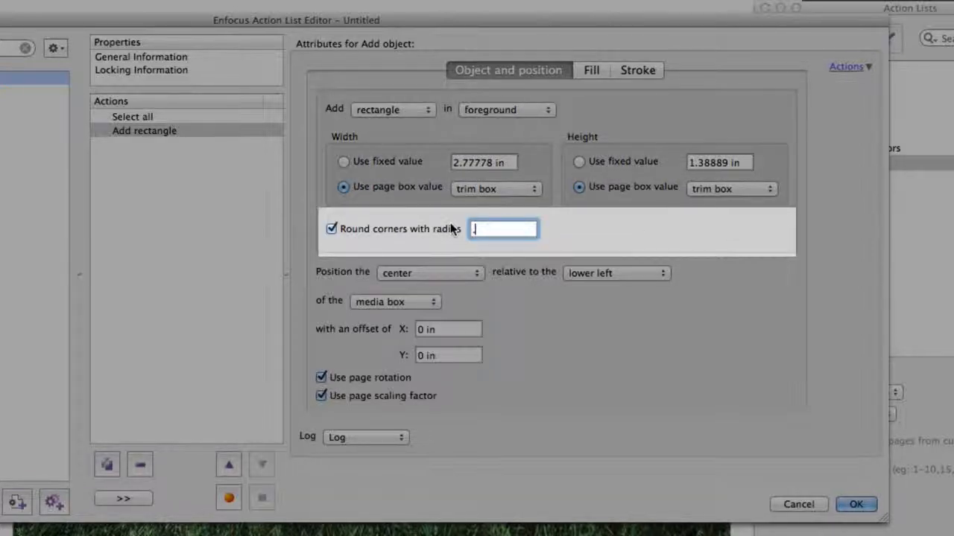
type(".25")
key("Tab")
left_click(616, 273)
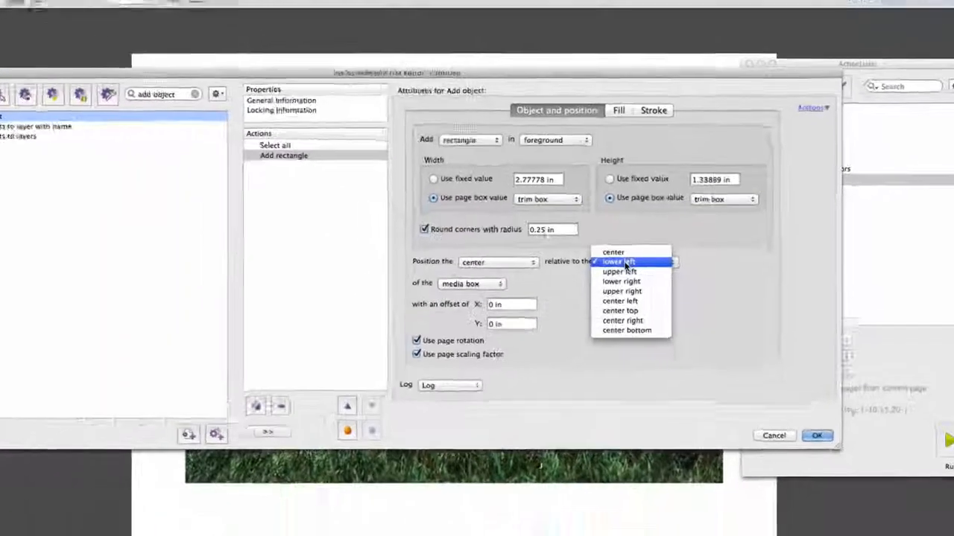
left_click(621, 254)
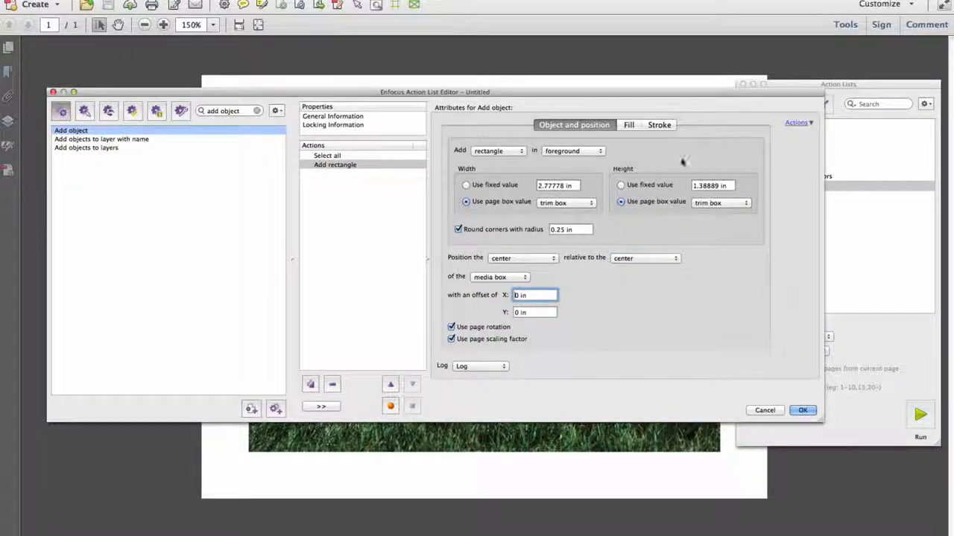
Step: Stroke the rectangle in the DIELINE colour and select the saved Add Dieline to Trim Box list
left_click(659, 125)
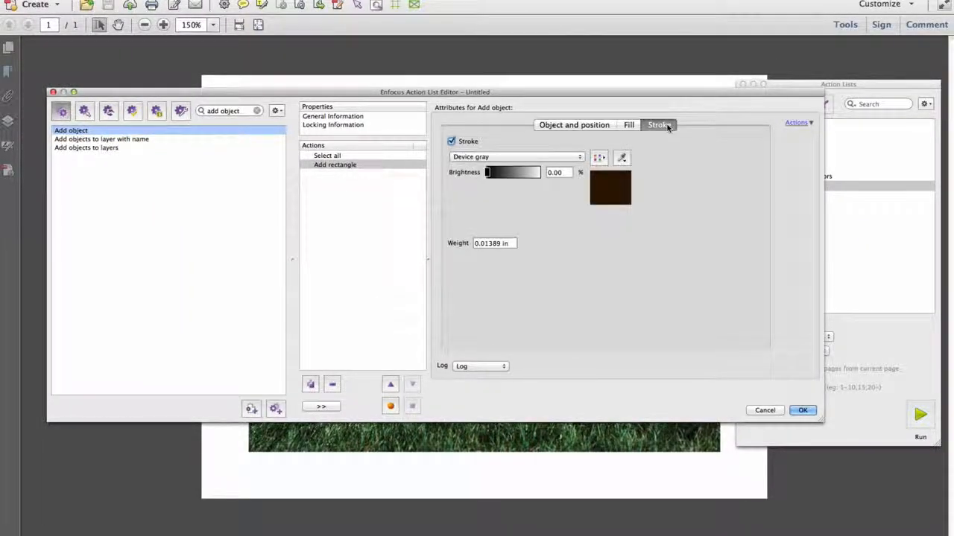
left_click(604, 158)
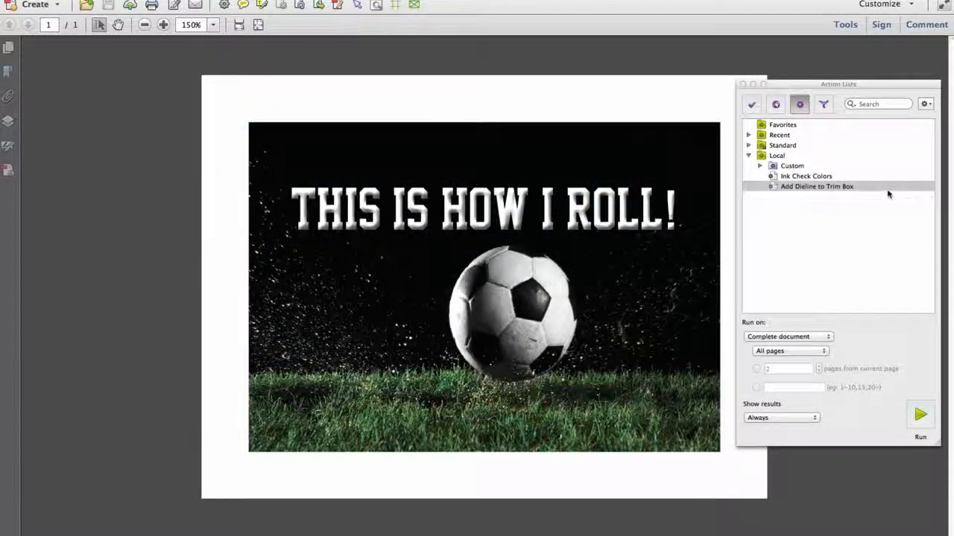
left_click(888, 193)
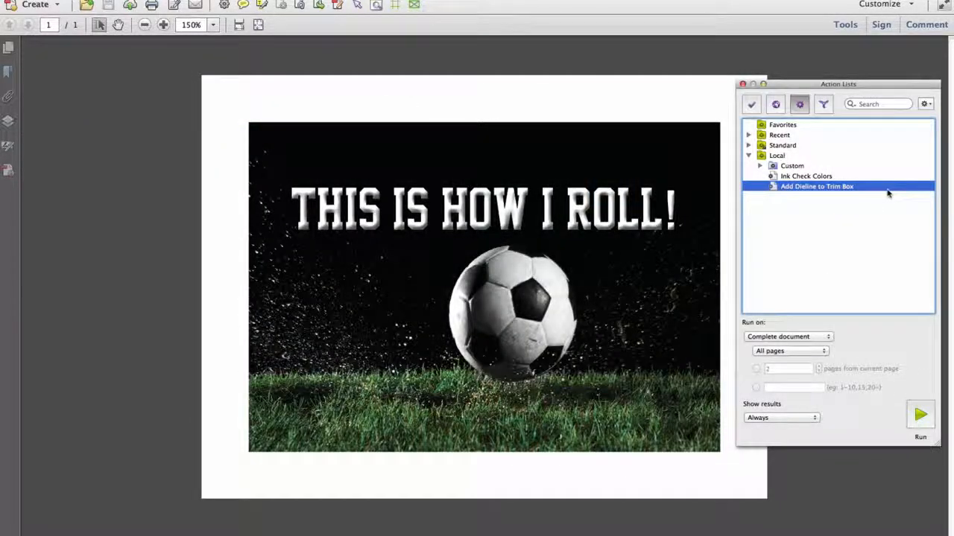
Step: Run Add Dieline to Trim Box on the football poster and close the results summary
left_click(921, 415)
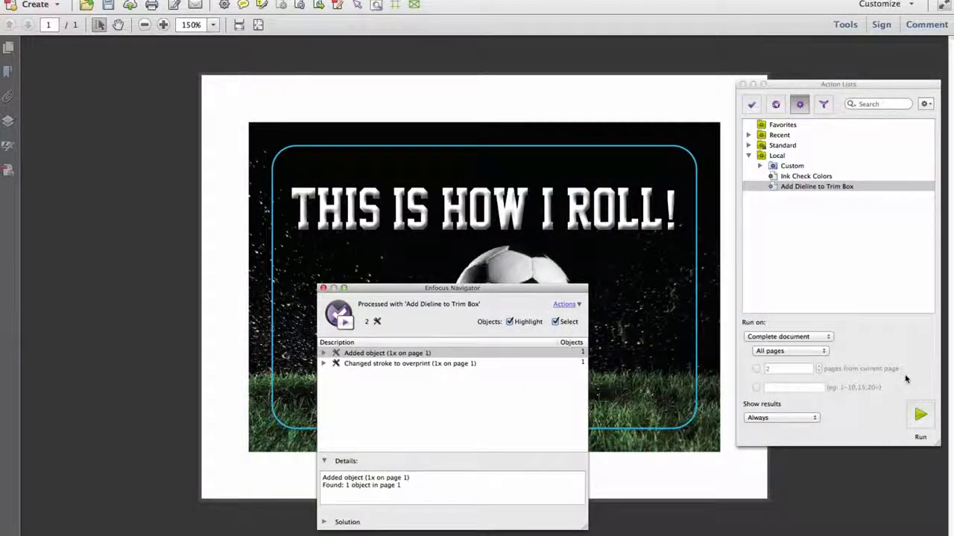
left_click(323, 289)
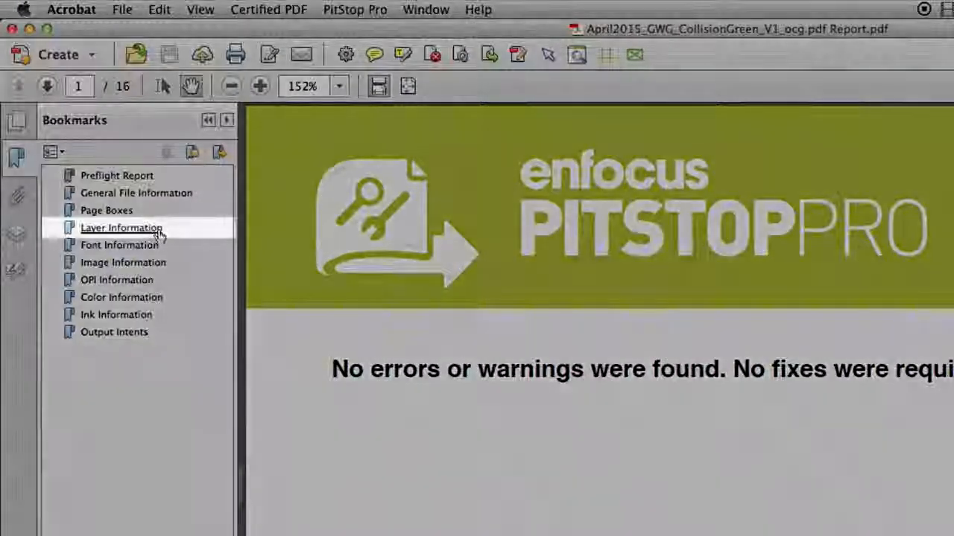
Step: Jump to the report's Layer Information page and scroll down to the Barcode layer entry
left_click(170, 231)
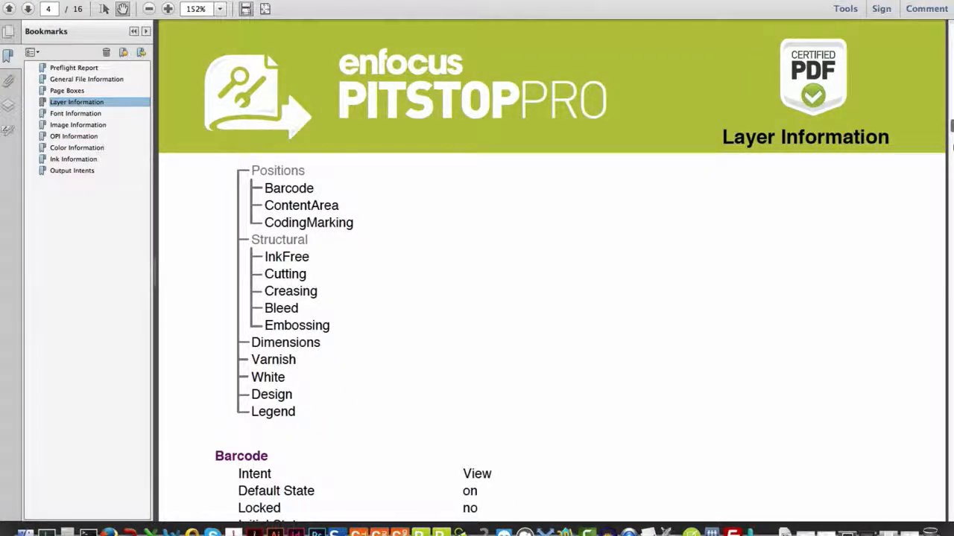
scroll(951, 142, "down", 10)
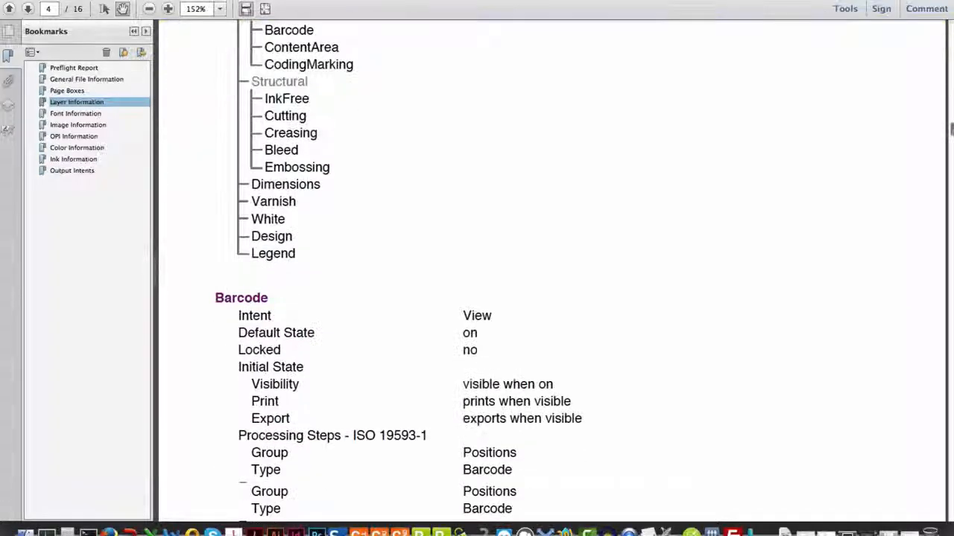
scroll(952, 137, "down", 1)
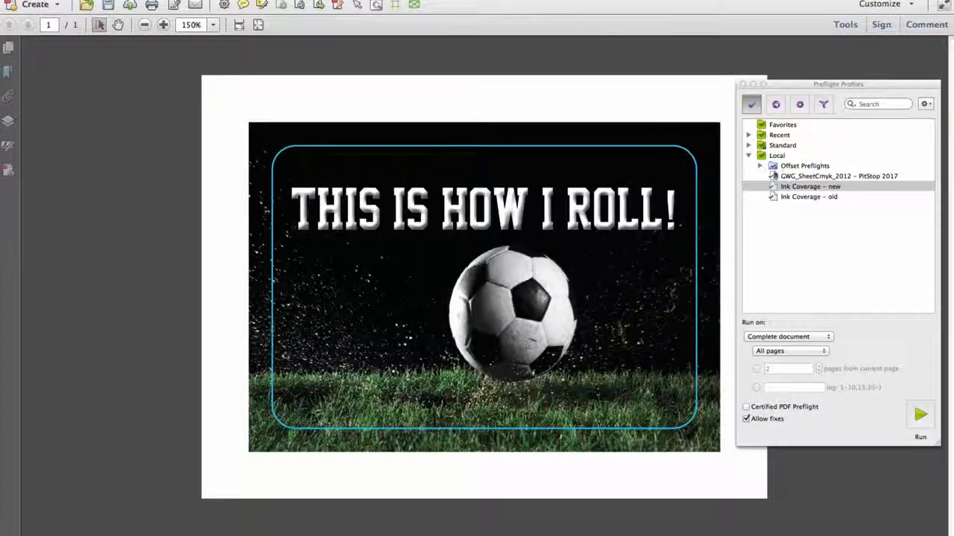
Step: Open Ink Coverage – new from the Preflight Profiles panel in the Preflight Profile Editor
double_click(819, 191)
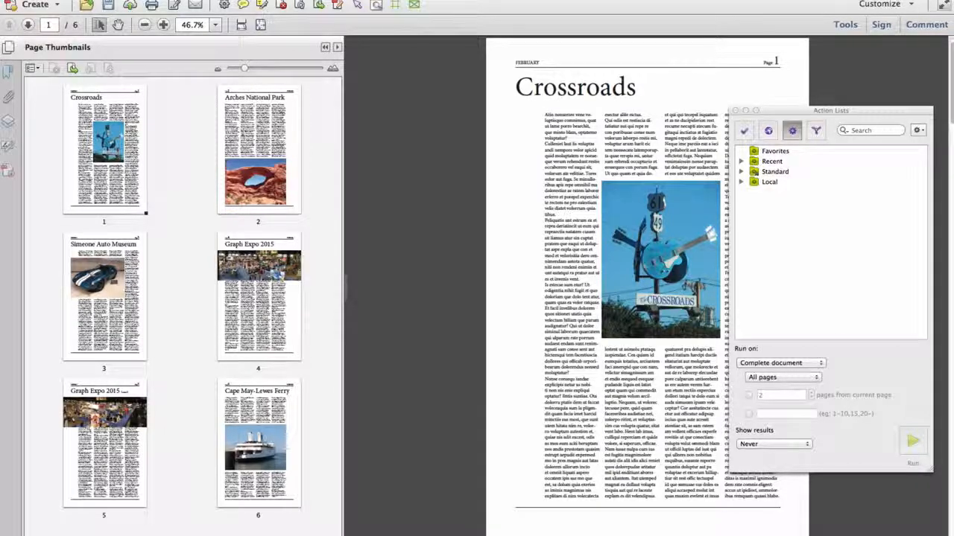
Step: Run Standard > Page > Reverse Page order on the six-page magazine
left_click(740, 172)
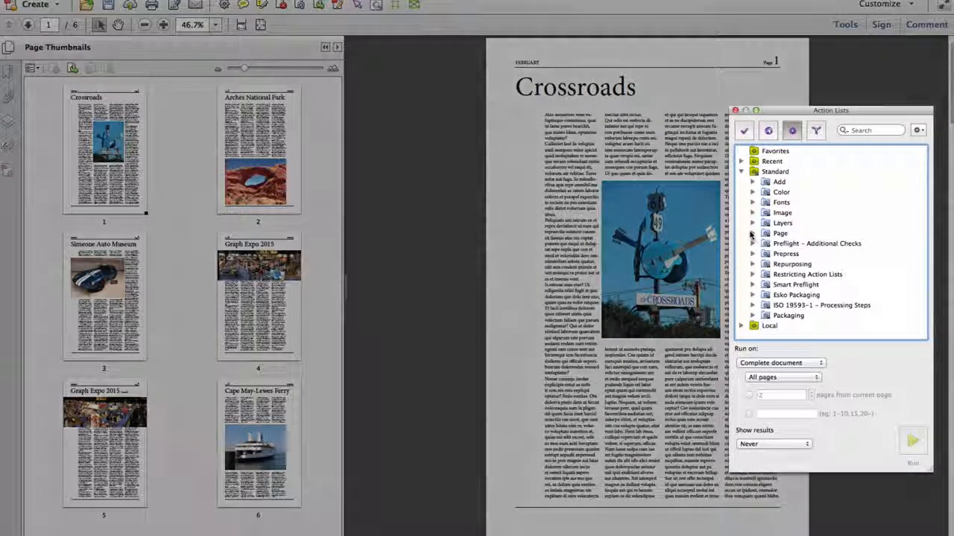
left_click(752, 234)
left_click_drag(925, 222, 935, 325)
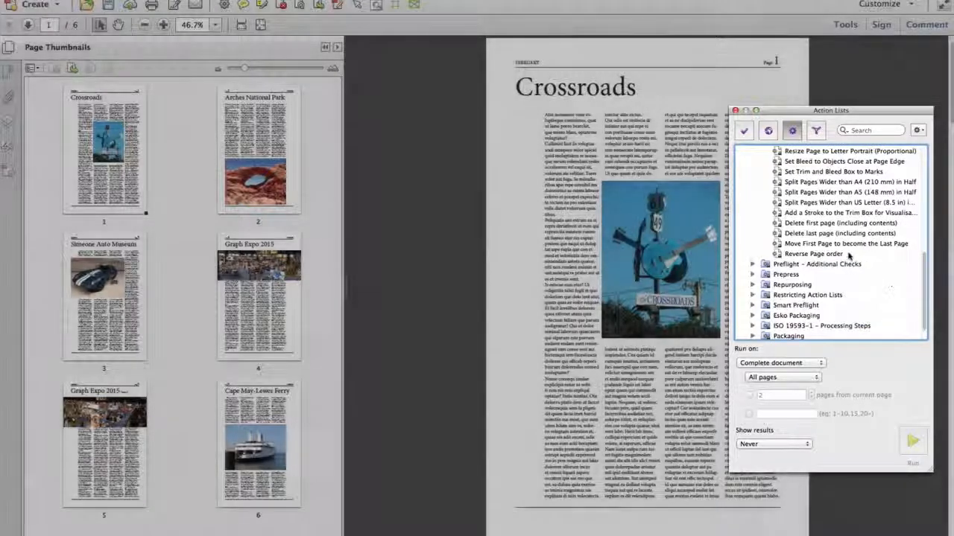
left_click(771, 253)
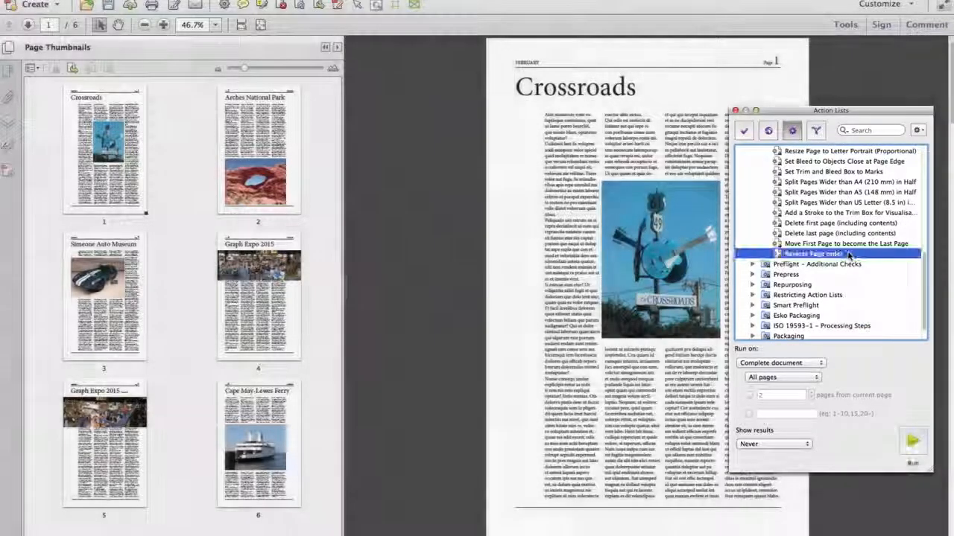
left_click(913, 439)
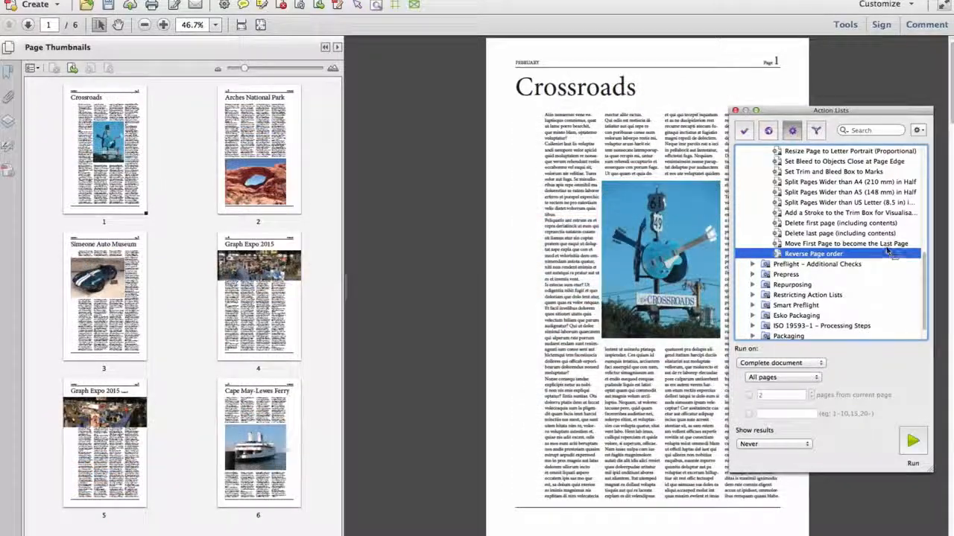
Step: Move the first page to the end, then give Customer Page Order a custom '(2 4' ordering
left_click(887, 243)
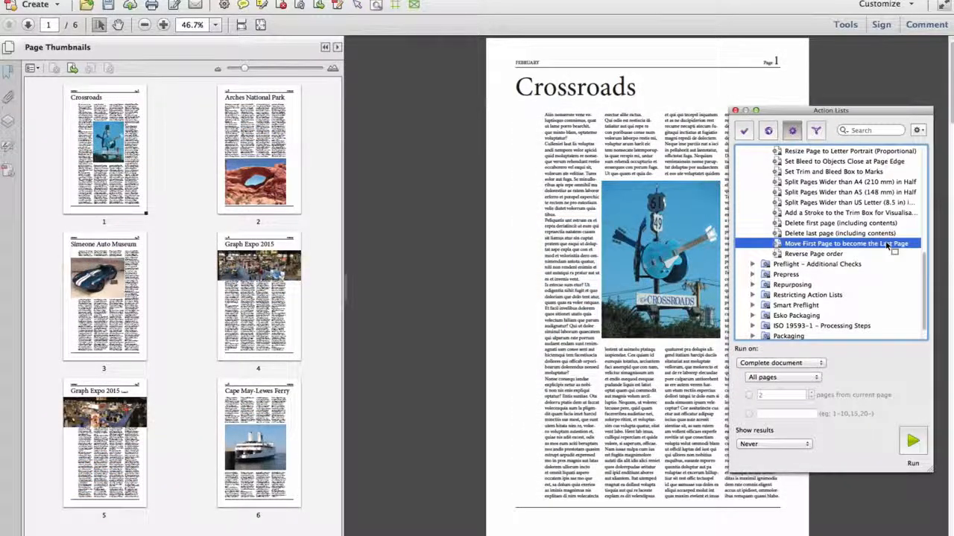
left_click(913, 442)
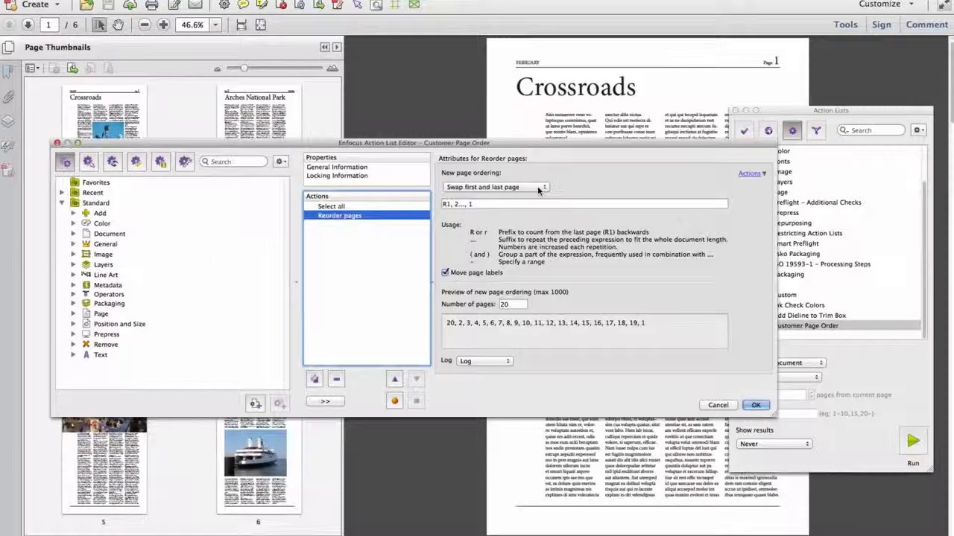
left_click(538, 188)
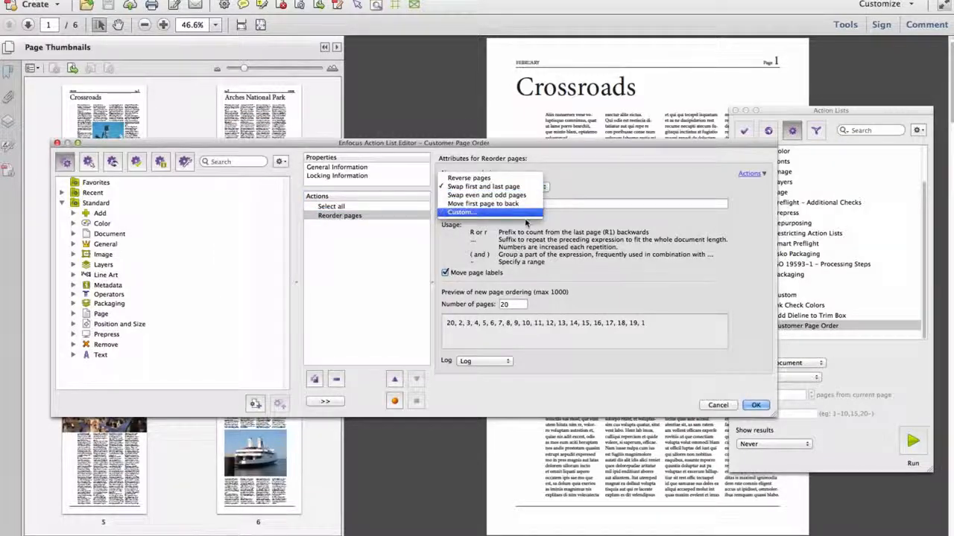
left_click(492, 213)
triple_click(492, 204)
type("(2")
type(" 4).")
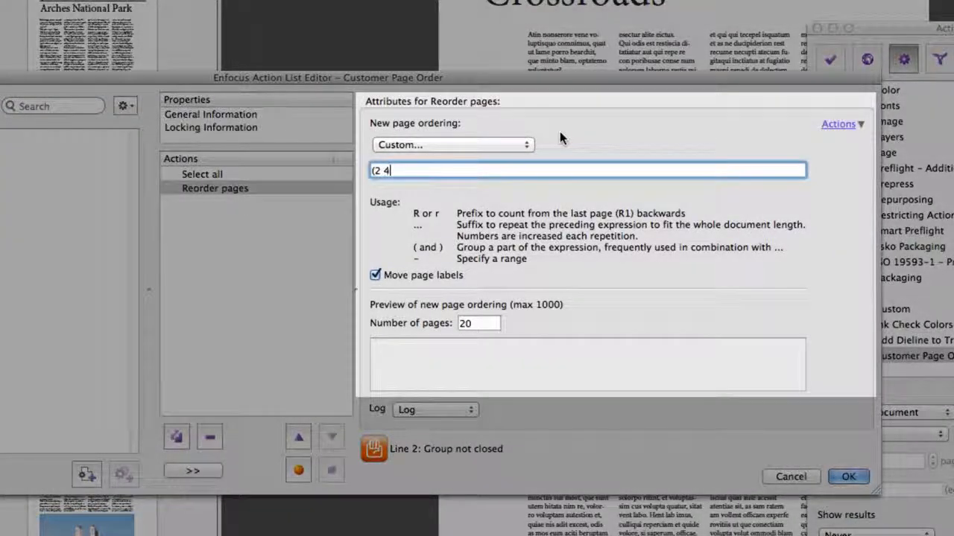
type("..")
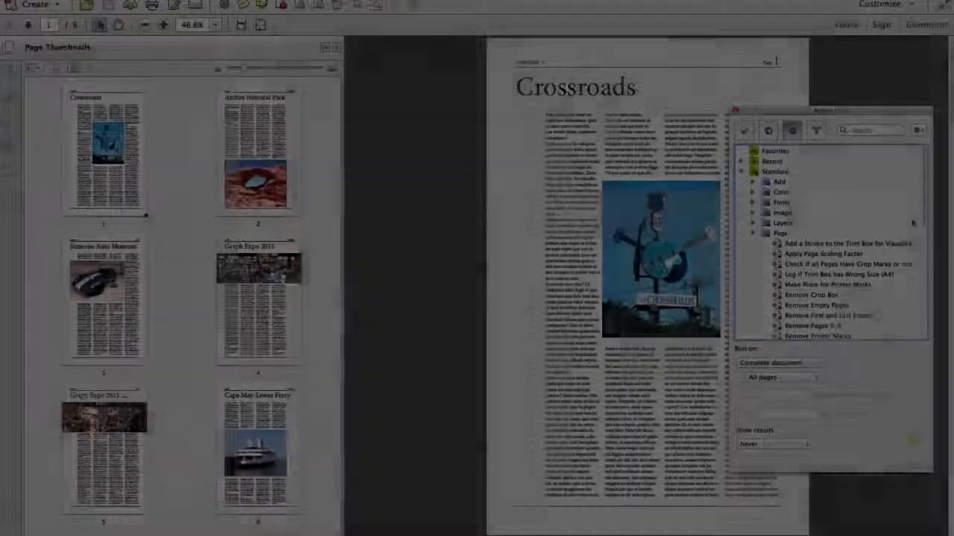
Step: Run 'Delete last page (including contents)' to trim the magazine to five pages
scroll(923, 298, "down", 3)
scroll(922, 270, "down", 3)
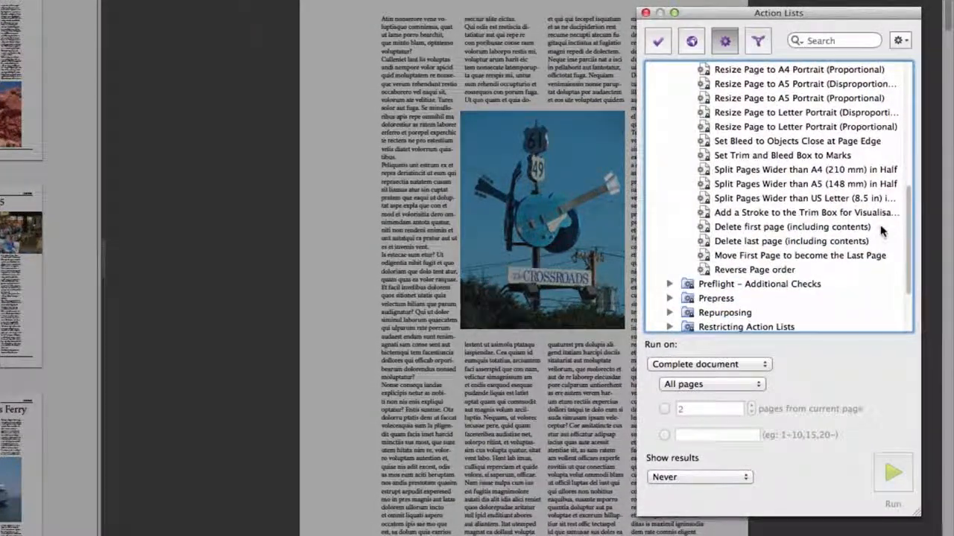
left_click(880, 227)
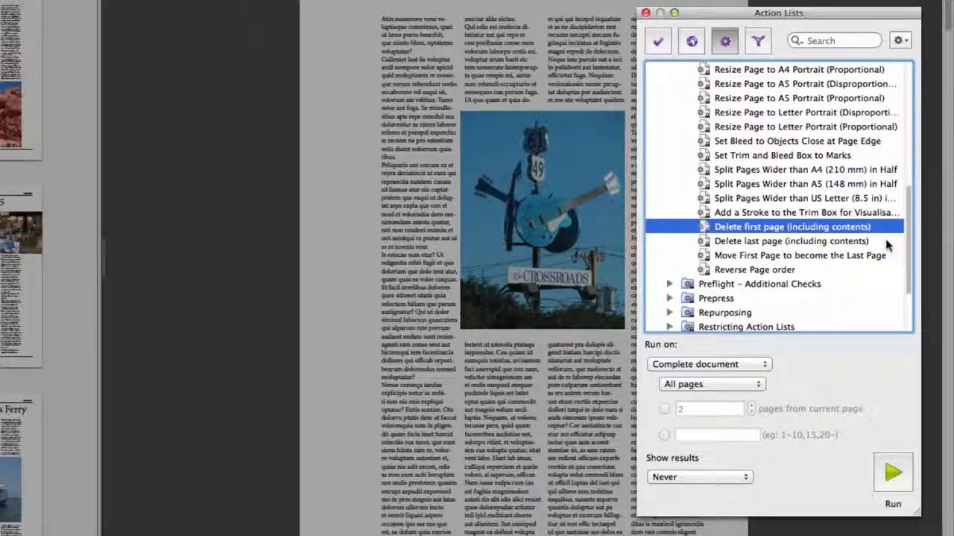
left_click(886, 241)
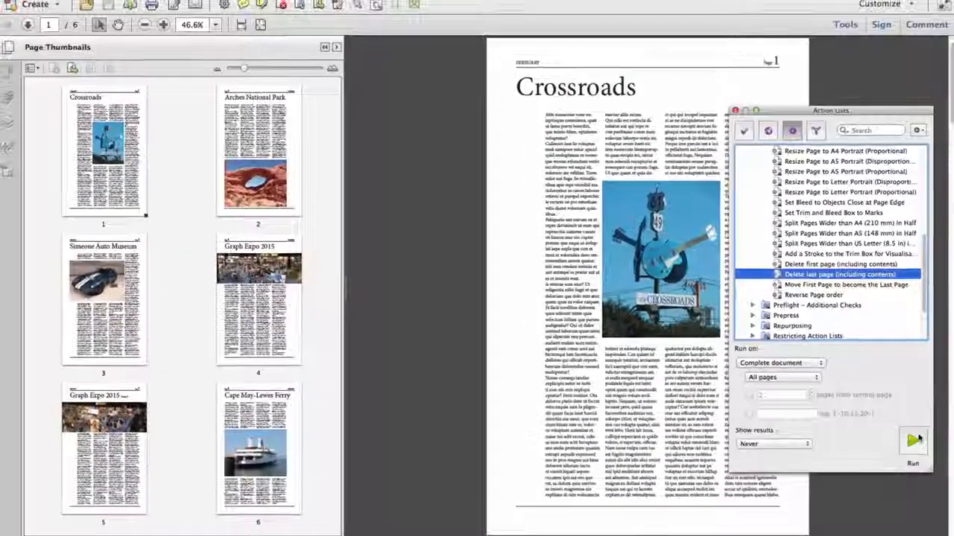
left_click(893, 473)
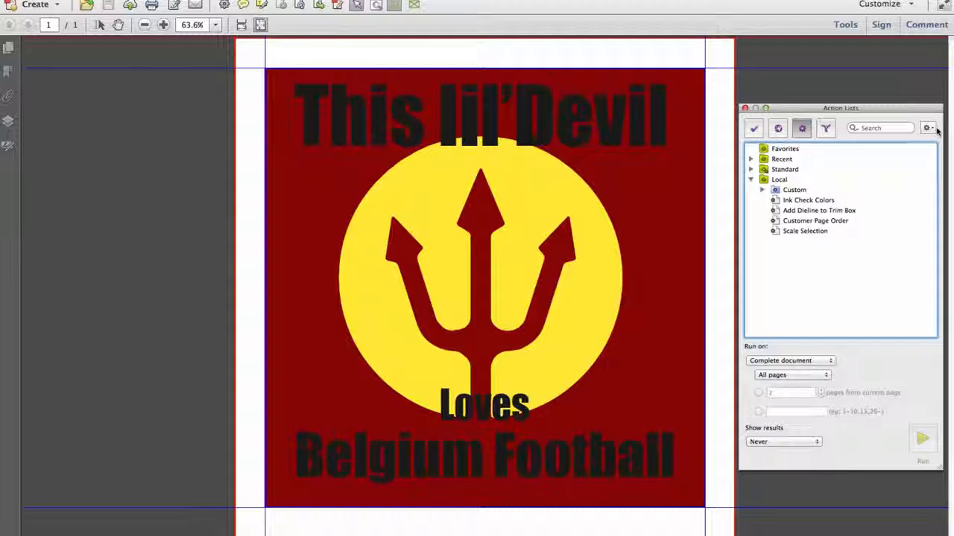
Step: Create a new Untitled action list and search its available actions for 'scale'
left_click(931, 128)
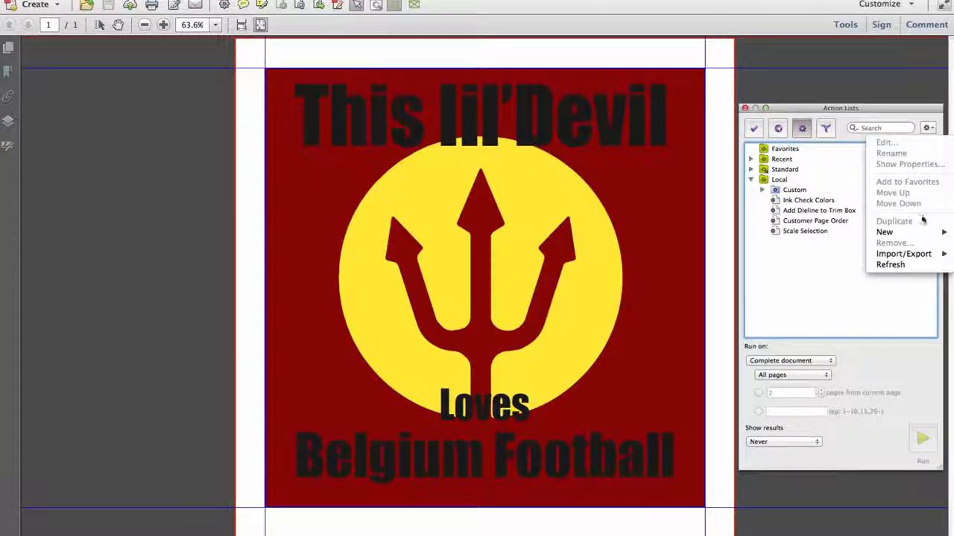
mouse_move(894, 232)
left_click(842, 234)
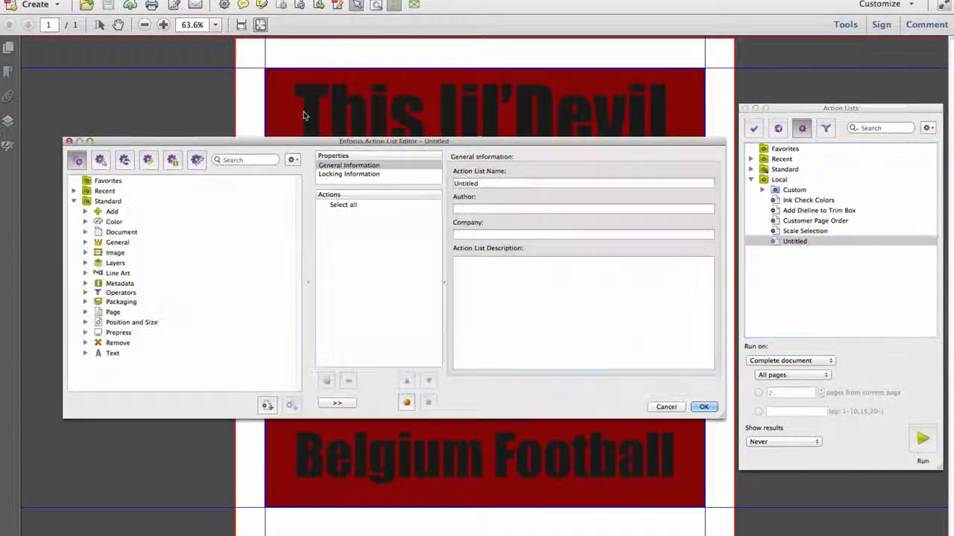
left_click(260, 163)
type("scale to")
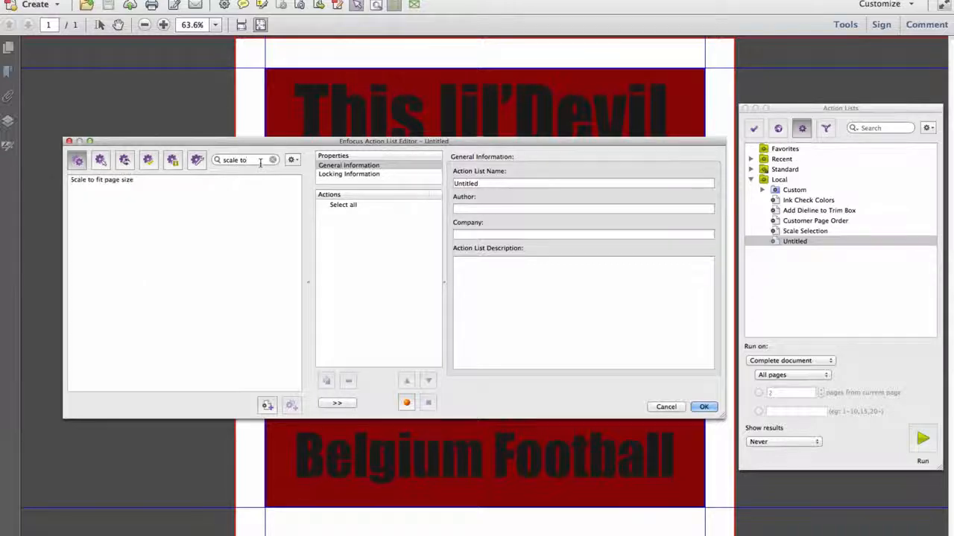
Step: Add a Scale to fit page size step and enter 5 for width and height
double_click(127, 181)
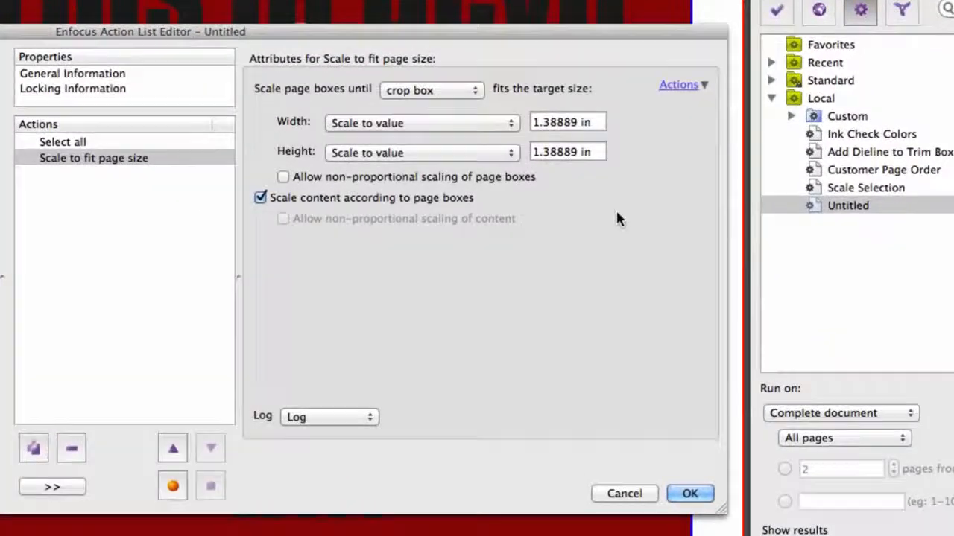
triple_click(600, 122)
type("5")
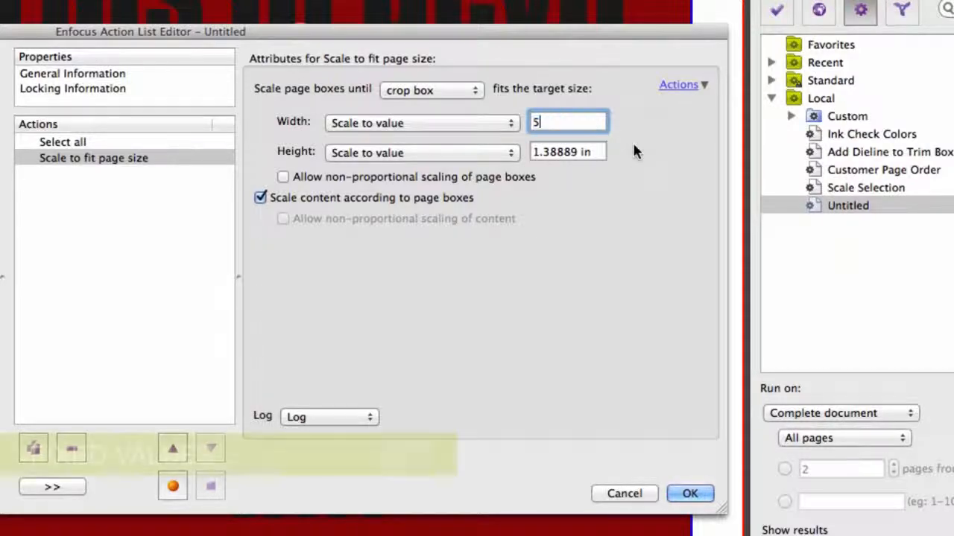
key("Tab")
type("5")
key("Tab")
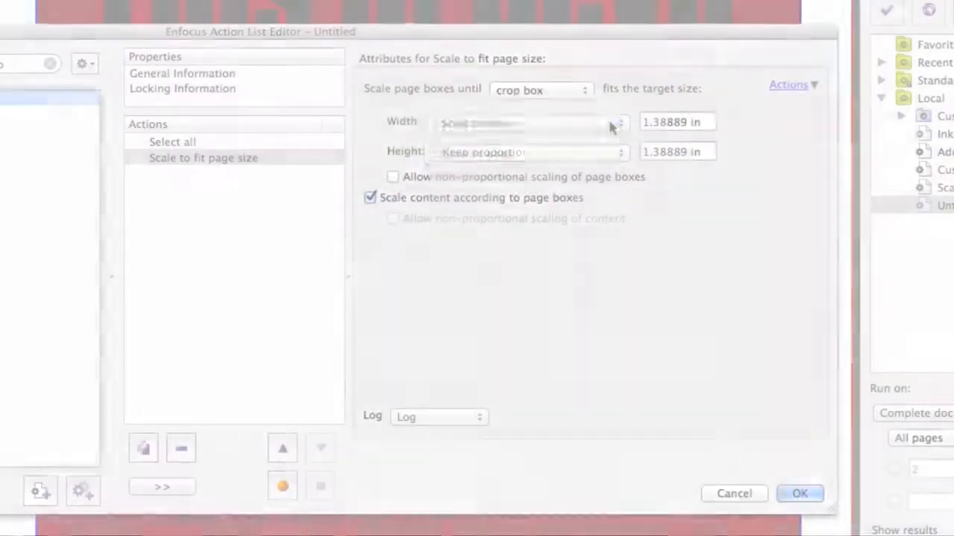
Step: Scale the width by percentage to 75% and keep the height proportional to width
left_click(619, 123)
left_click(605, 137)
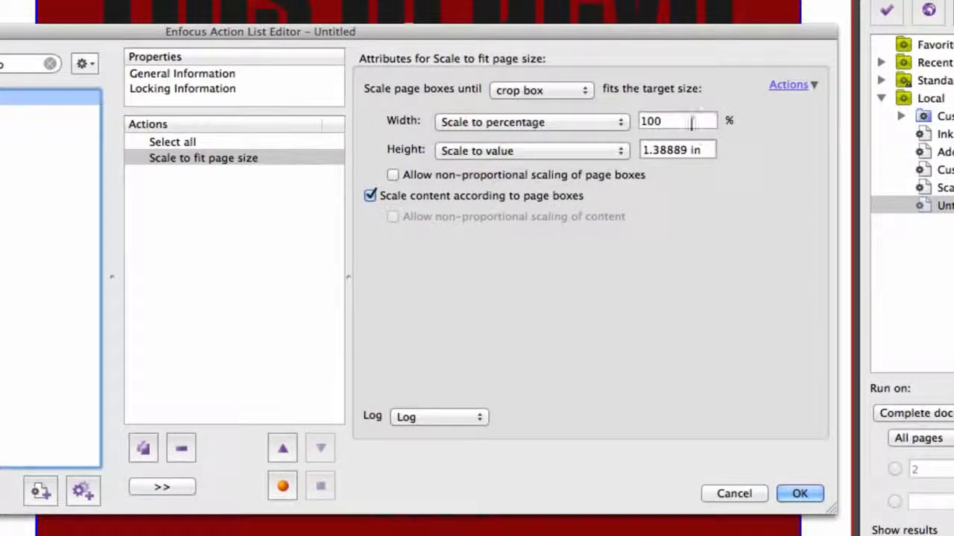
double_click(692, 126)
type("75")
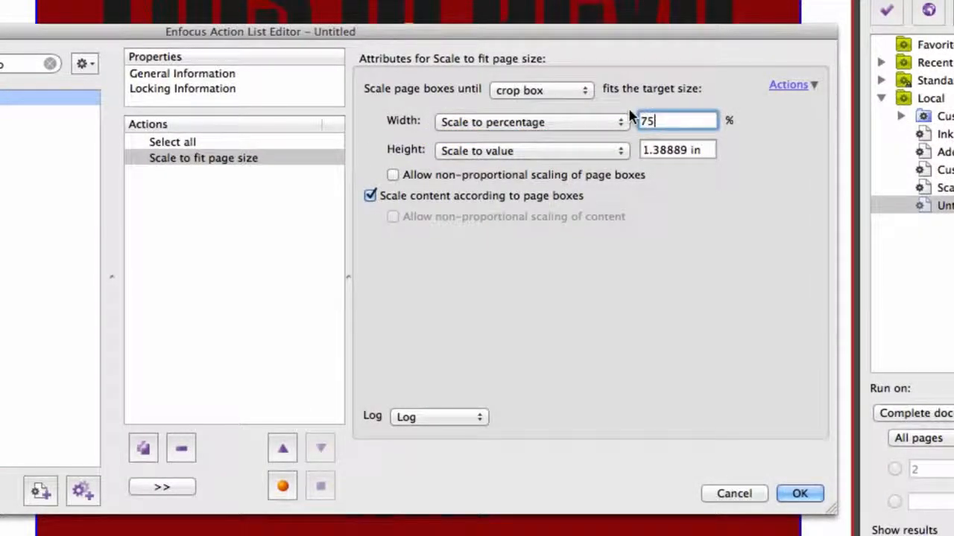
key("Tab")
left_click(617, 149)
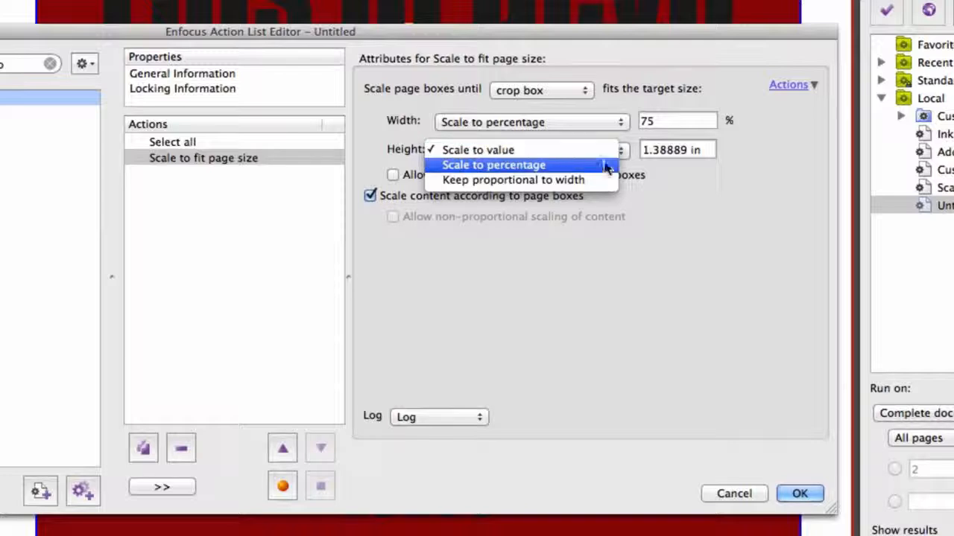
left_click(611, 179)
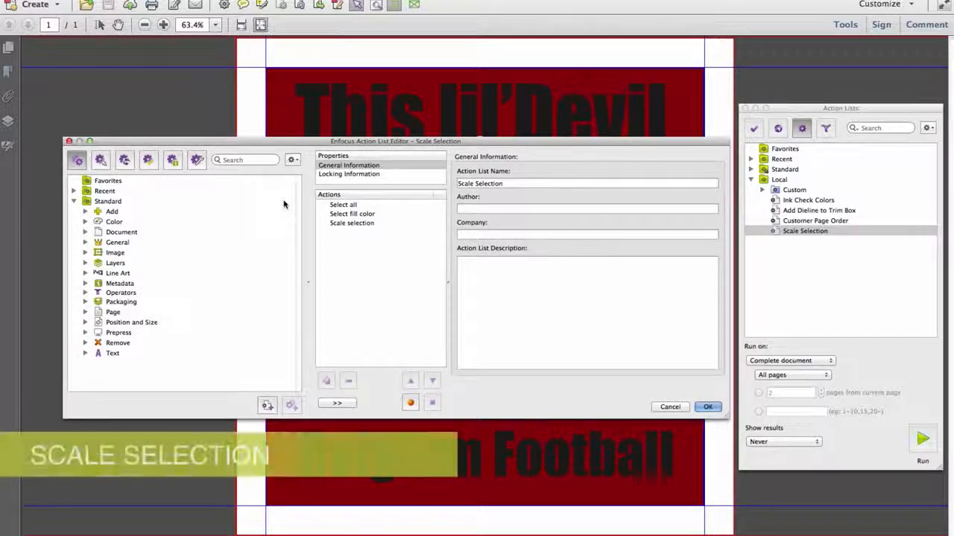
Step: Adjust the Scale selection step's width method and scaling anchor, then save the list
left_click(357, 223)
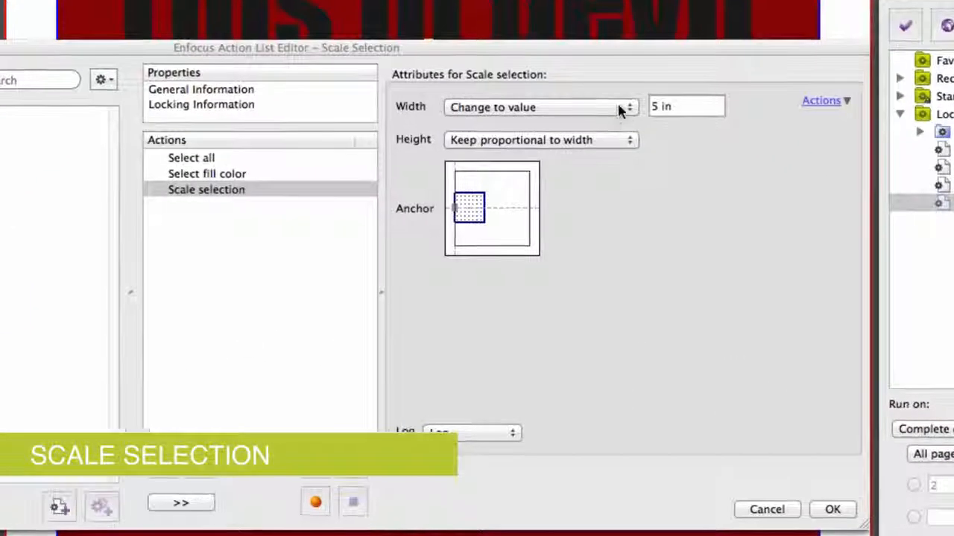
left_click(593, 168)
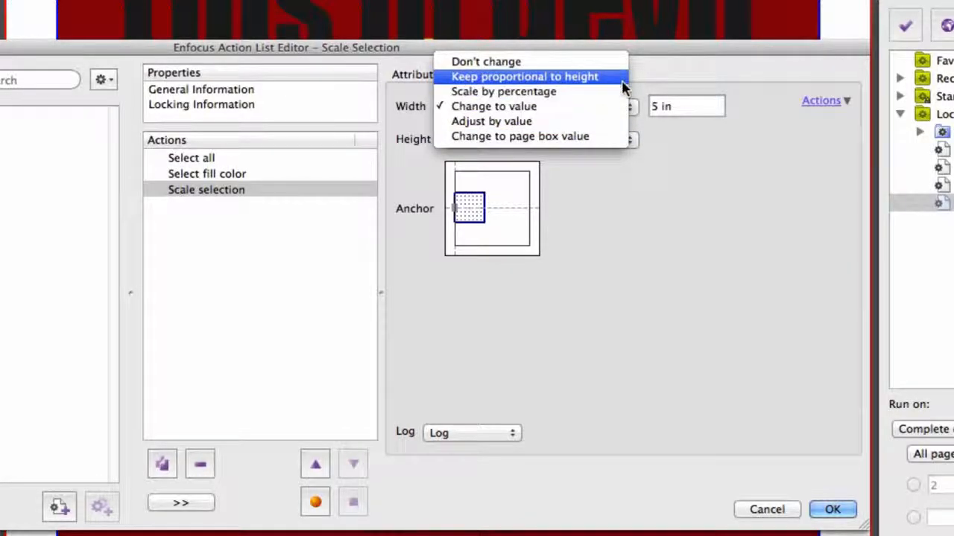
left_click(670, 75)
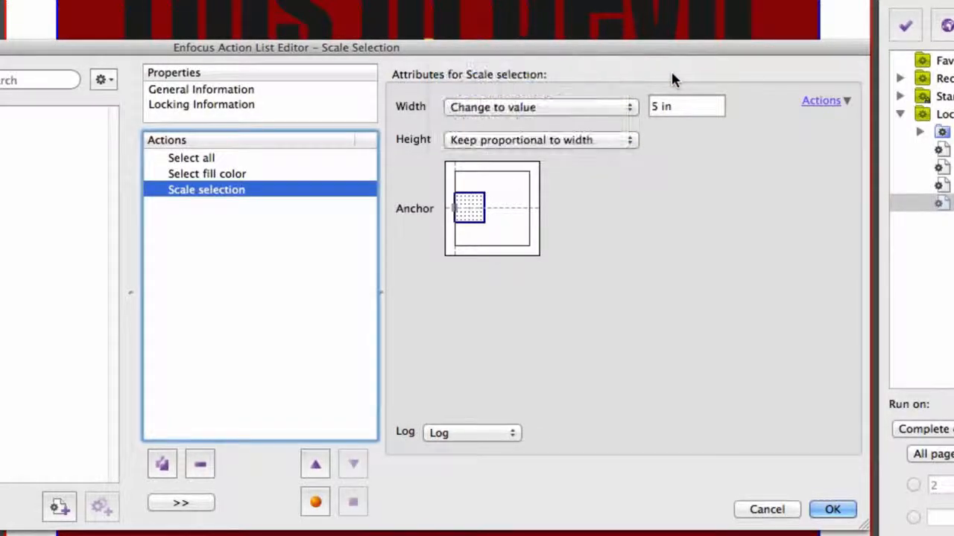
left_click_drag(472, 209, 534, 236)
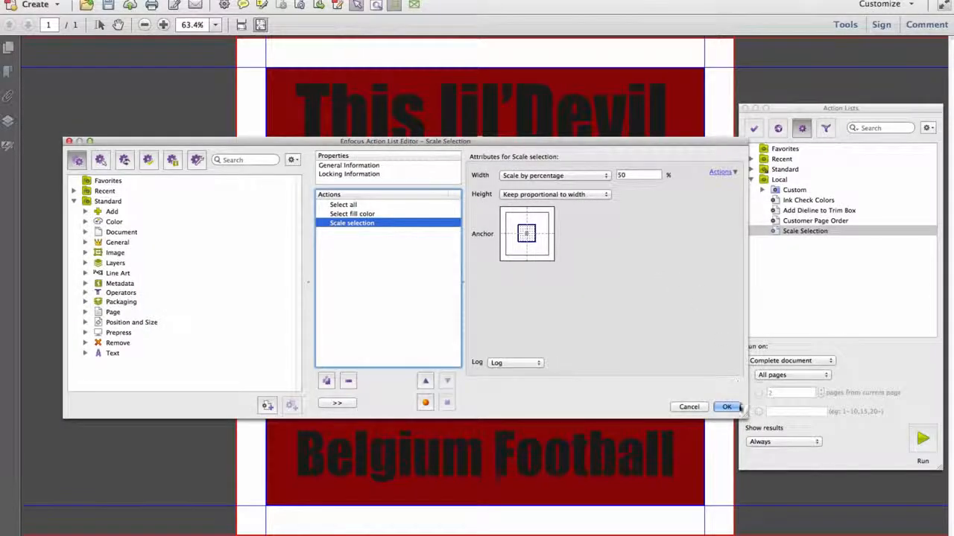
left_click(736, 407)
Step: Run Scale Selection on the devil logo and dismiss the scaled-objects report
left_click(923, 439)
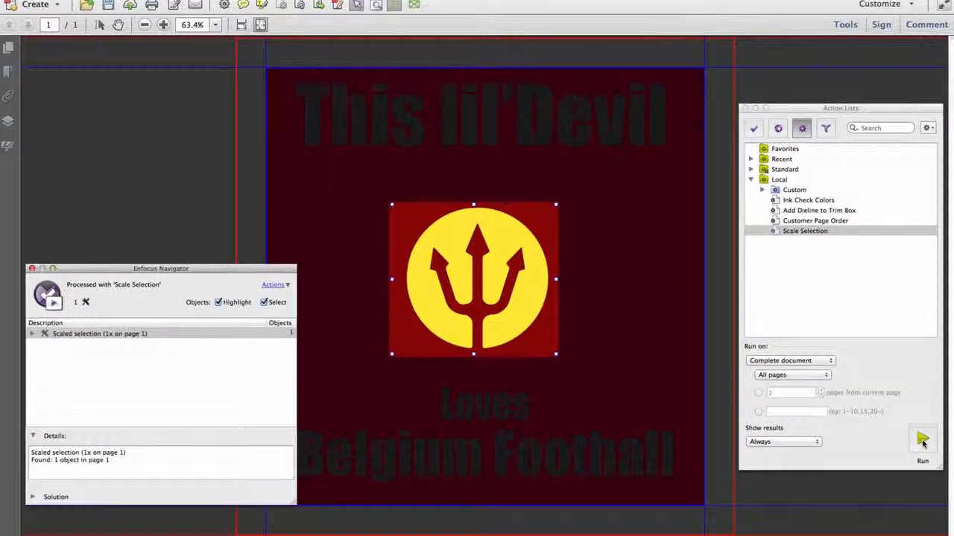
left_click(32, 269)
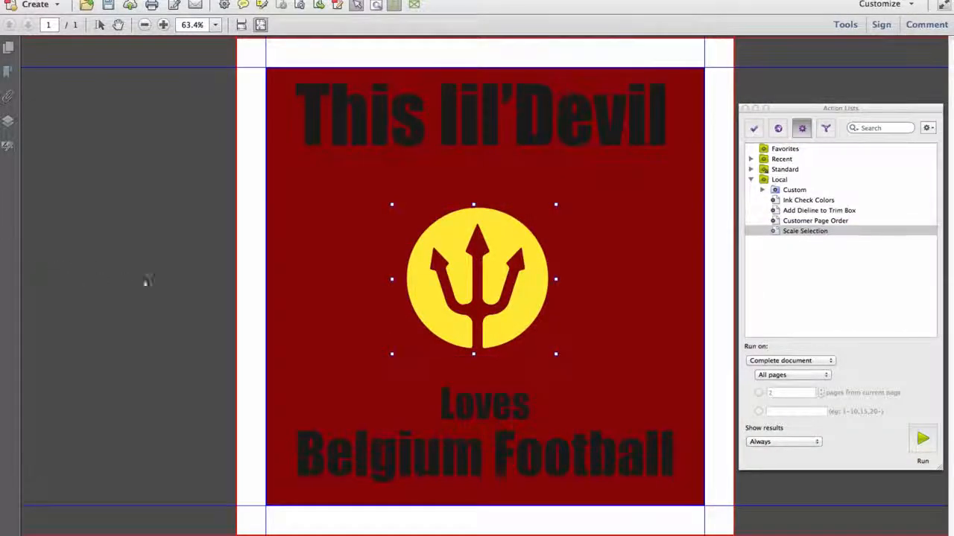